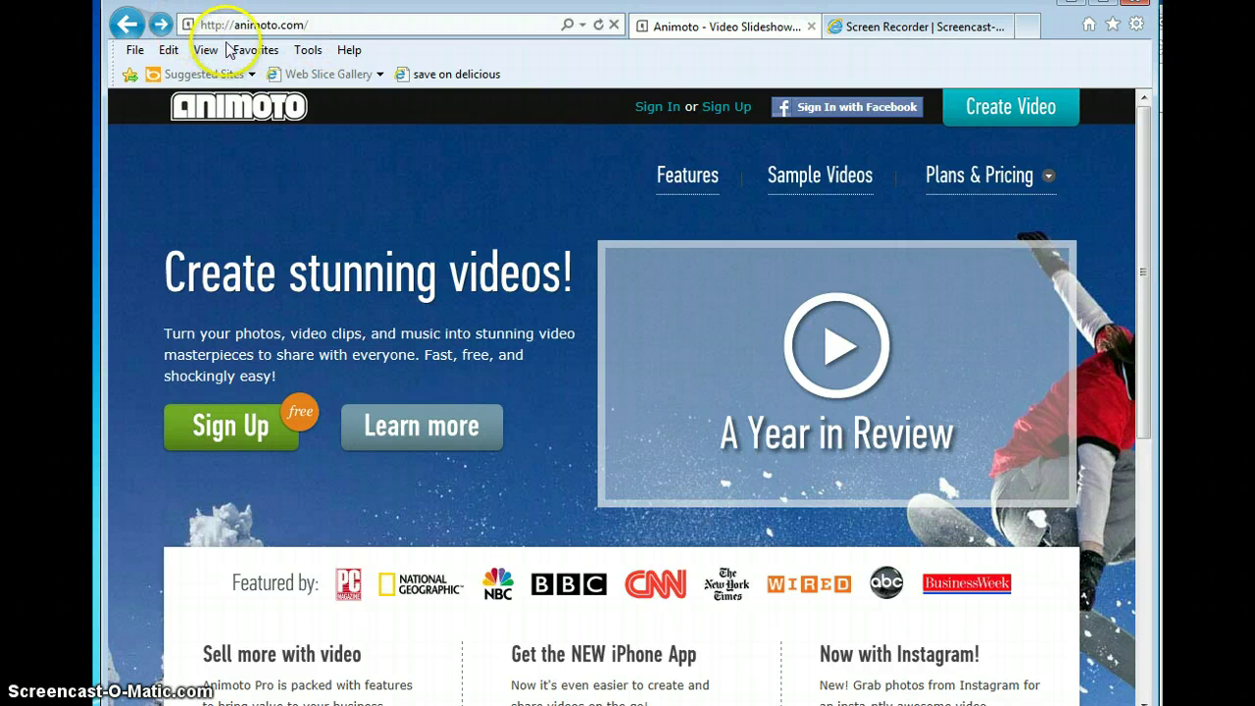
Step: Start the Animoto sign-up from the home page's top bar
{"action": "left_click", "coordinate": [727, 108]}
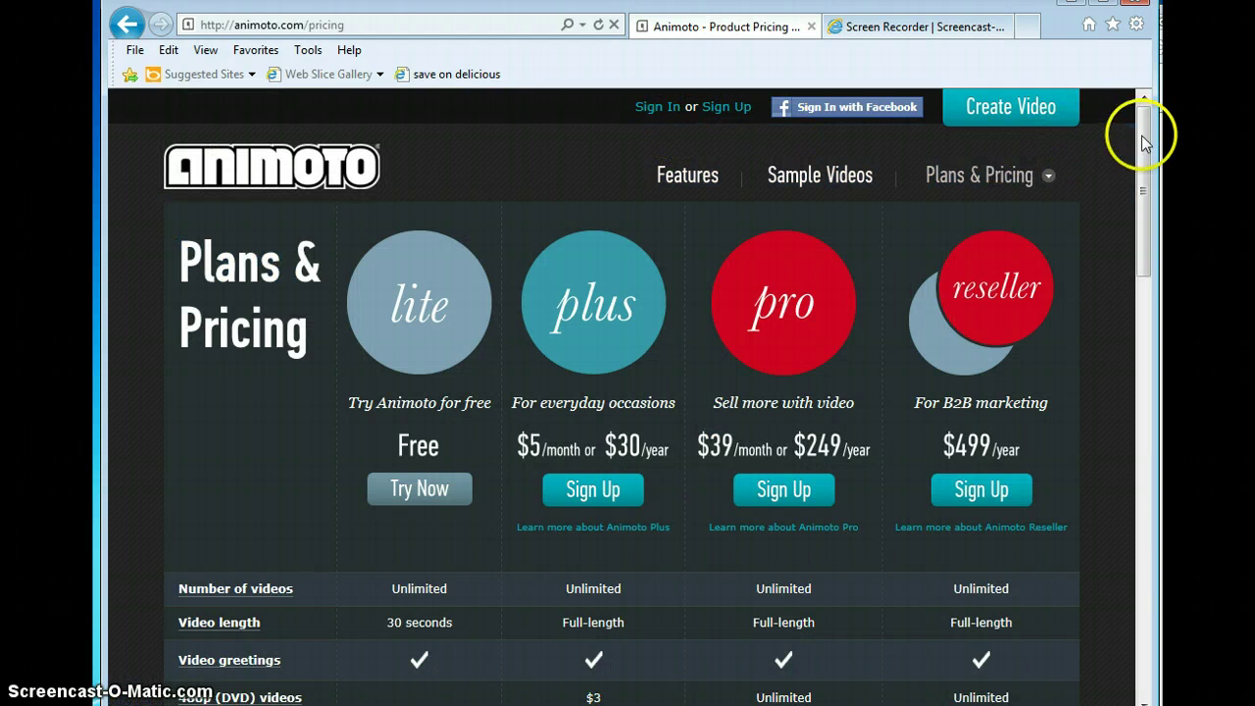
Step: Review the lite, plus, pro and reseller plans and choose Try Now on the free lite plan
{"action": "scroll", "coordinate": [1145, 143], "scroll_direction": "down", "scroll_amount": 1}
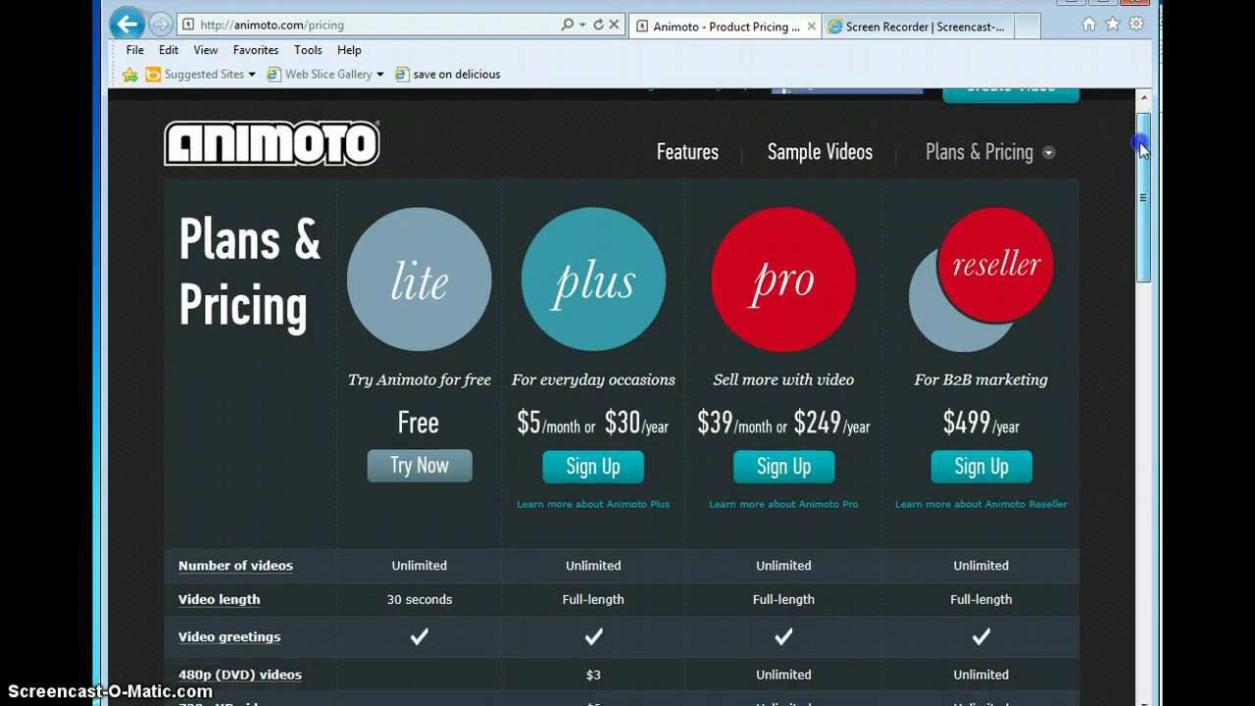
{"action": "left_click", "coordinate": [405, 249]}
{"action": "left_click", "coordinate": [404, 459]}
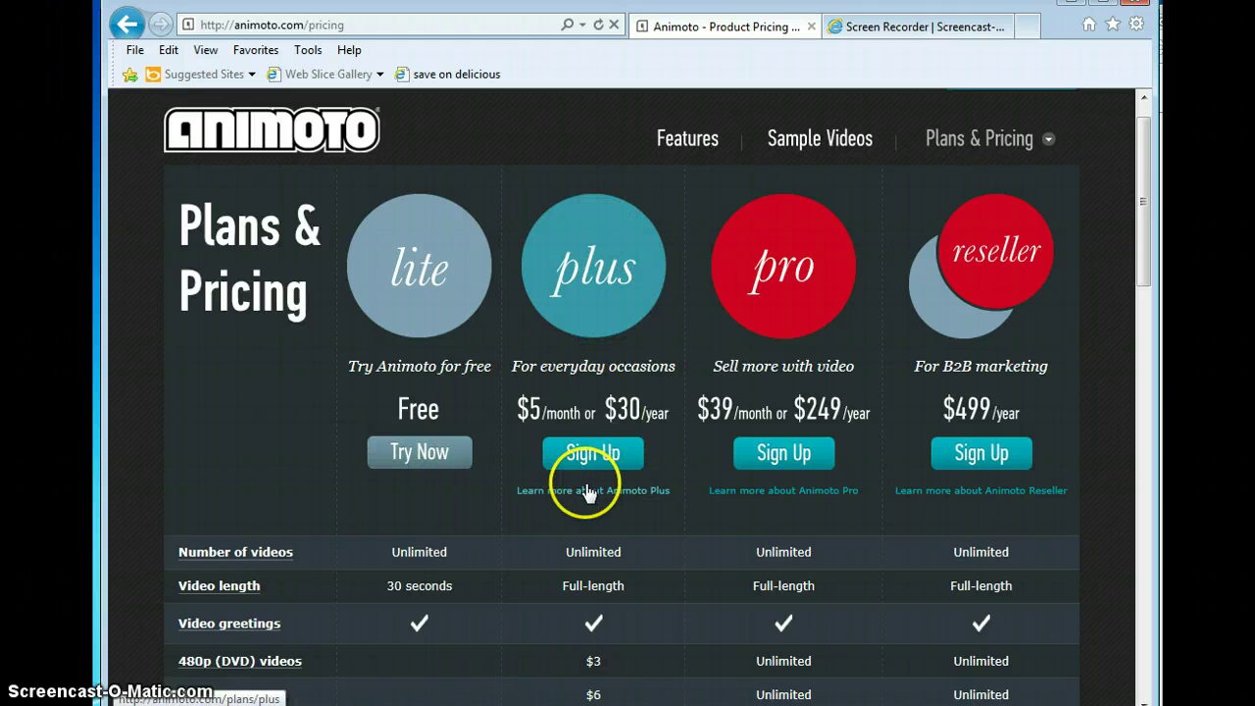
{"action": "left_click_drag", "start_coordinate": [1141, 190], "coordinate": [1137, 213]}
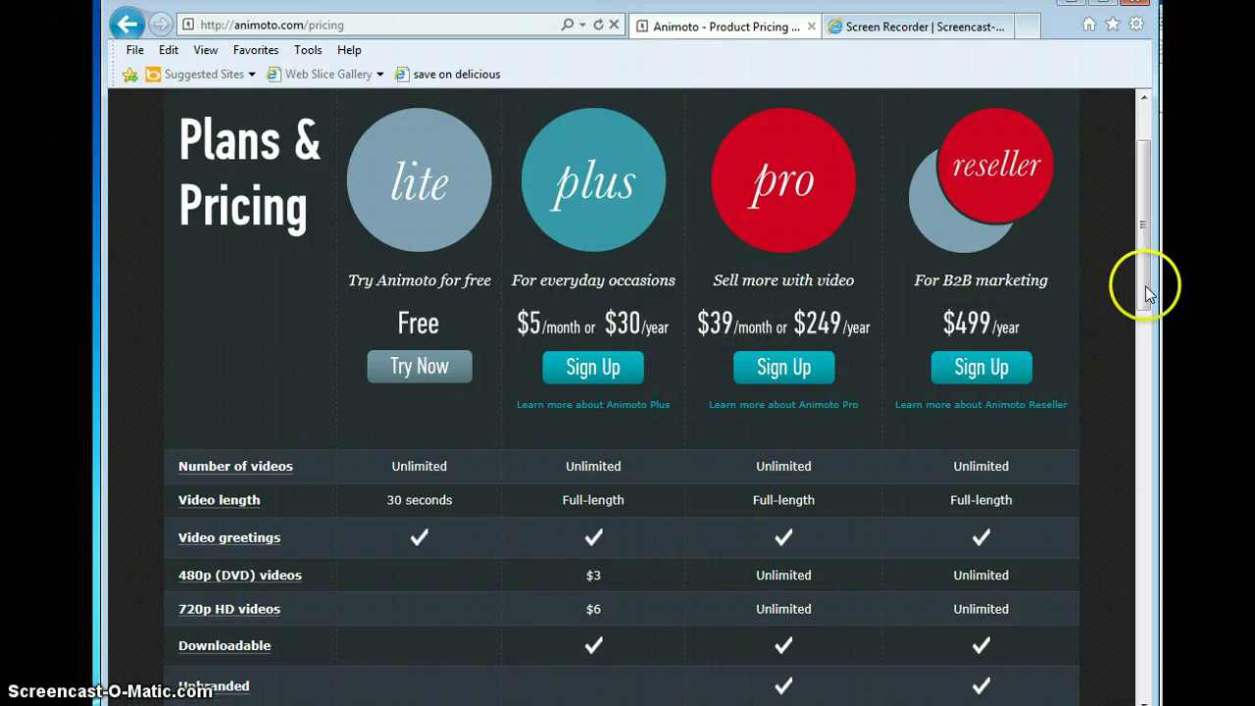
{"action": "left_click_drag", "start_coordinate": [1148, 293], "coordinate": [1148, 295]}
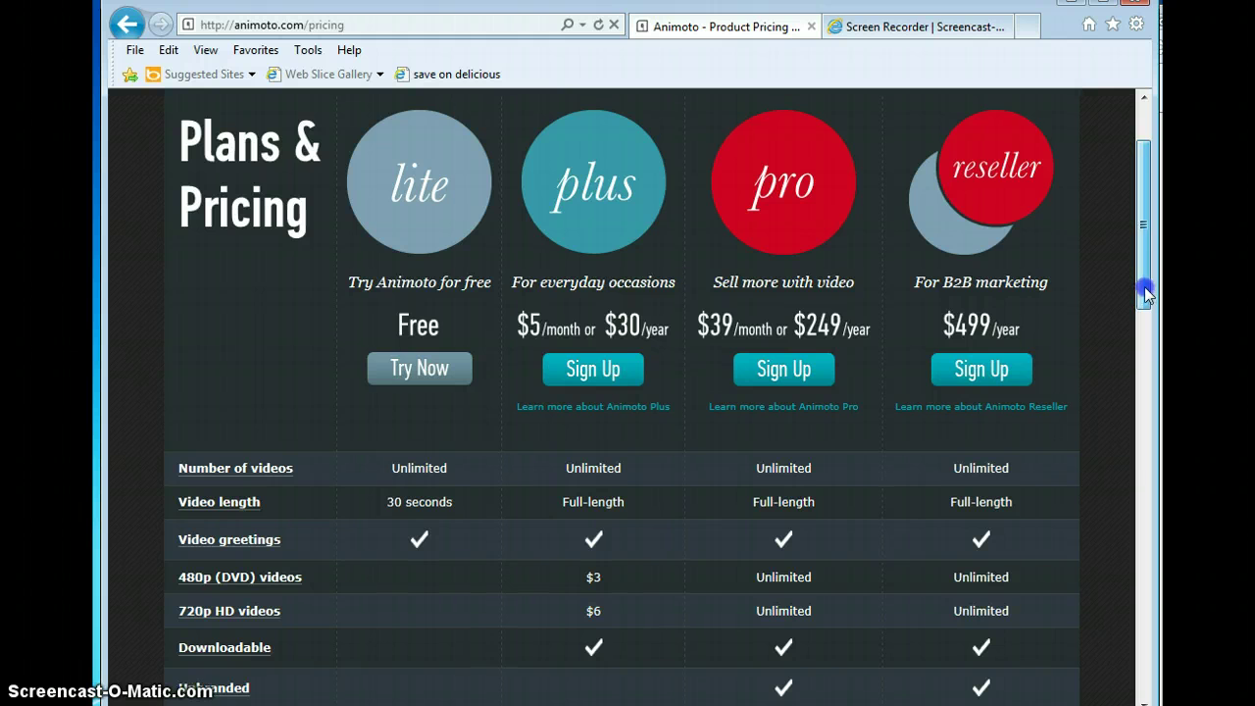
{"action": "left_click", "coordinate": [436, 371]}
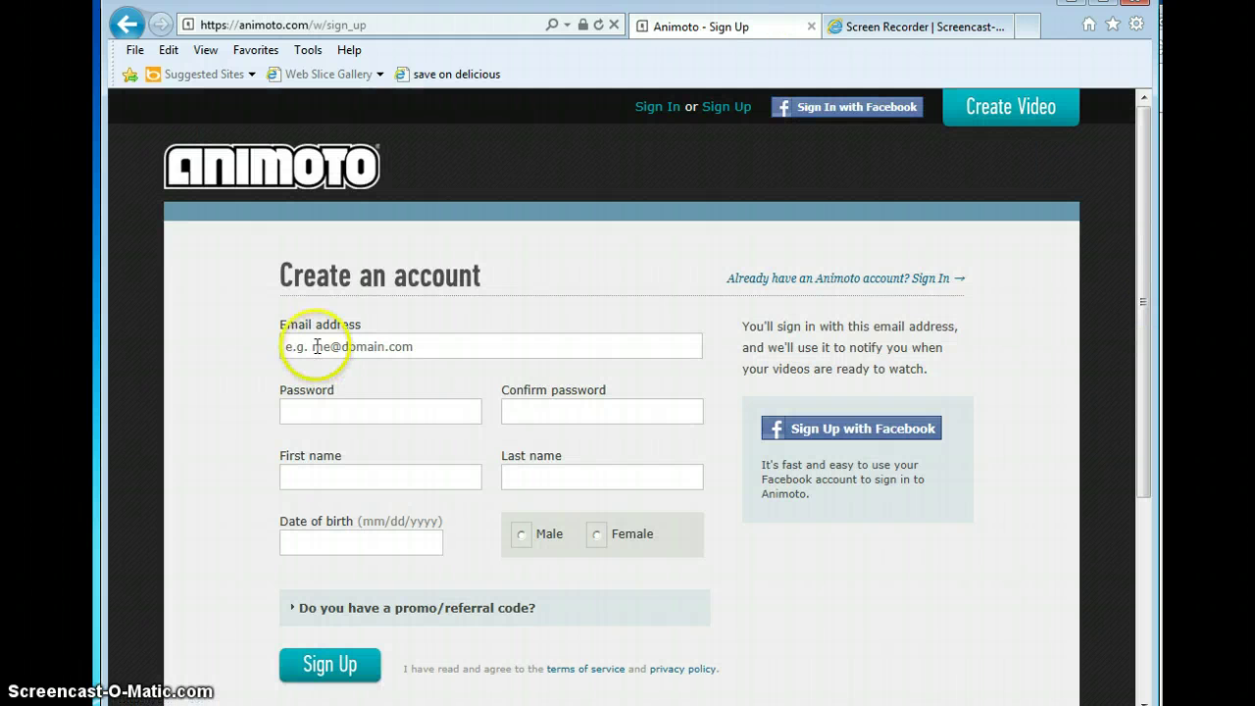
Step: Enter the account email address, a password and its confirmation
{"action": "left_click", "coordinate": [318, 346]}
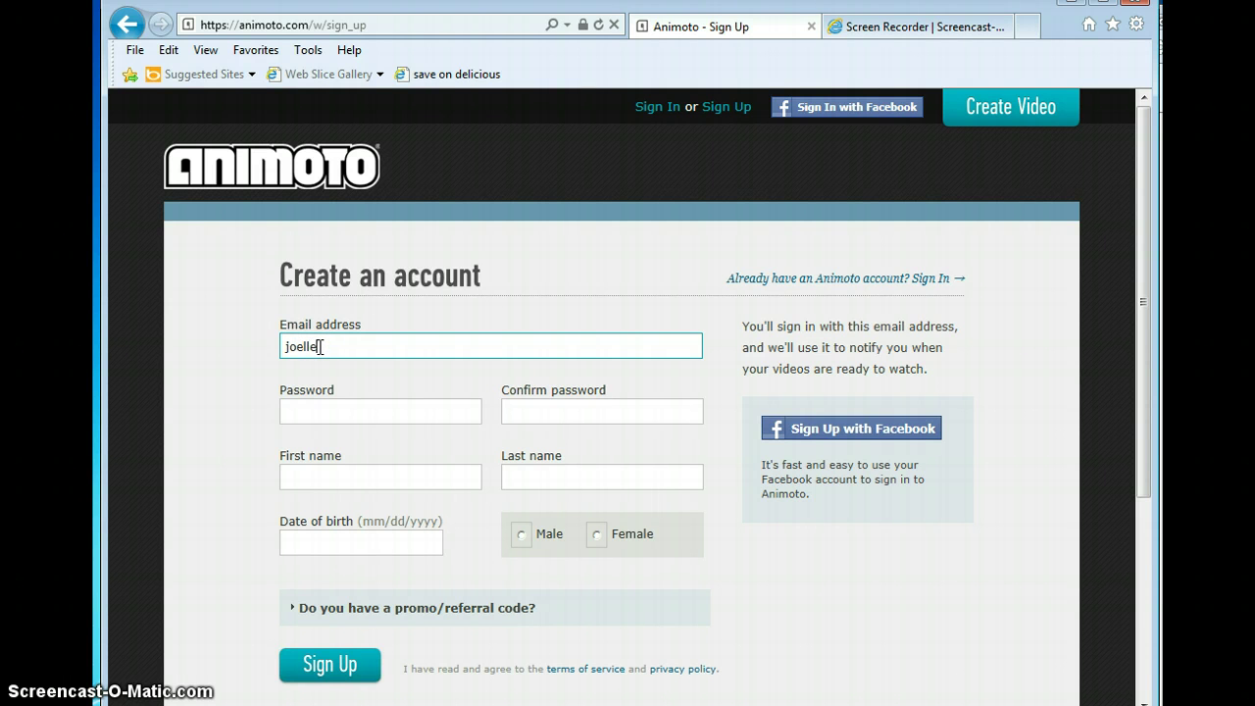
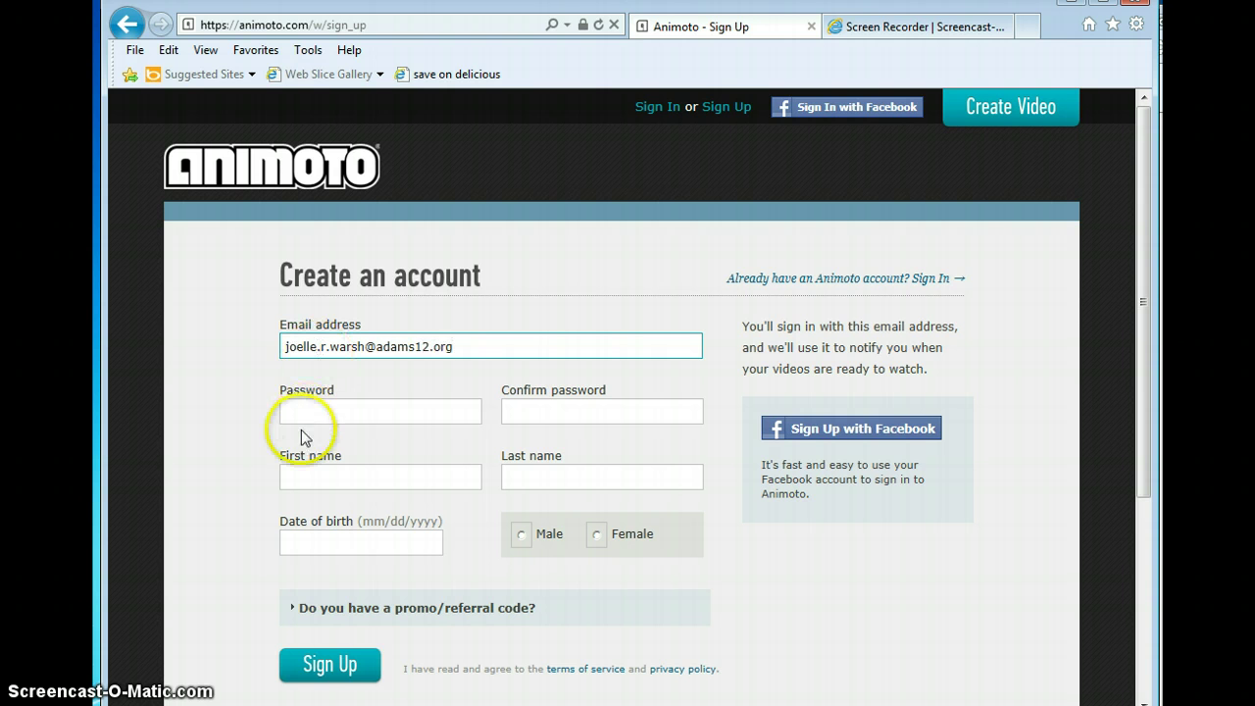
{"action": "left_click", "coordinate": [300, 411]}
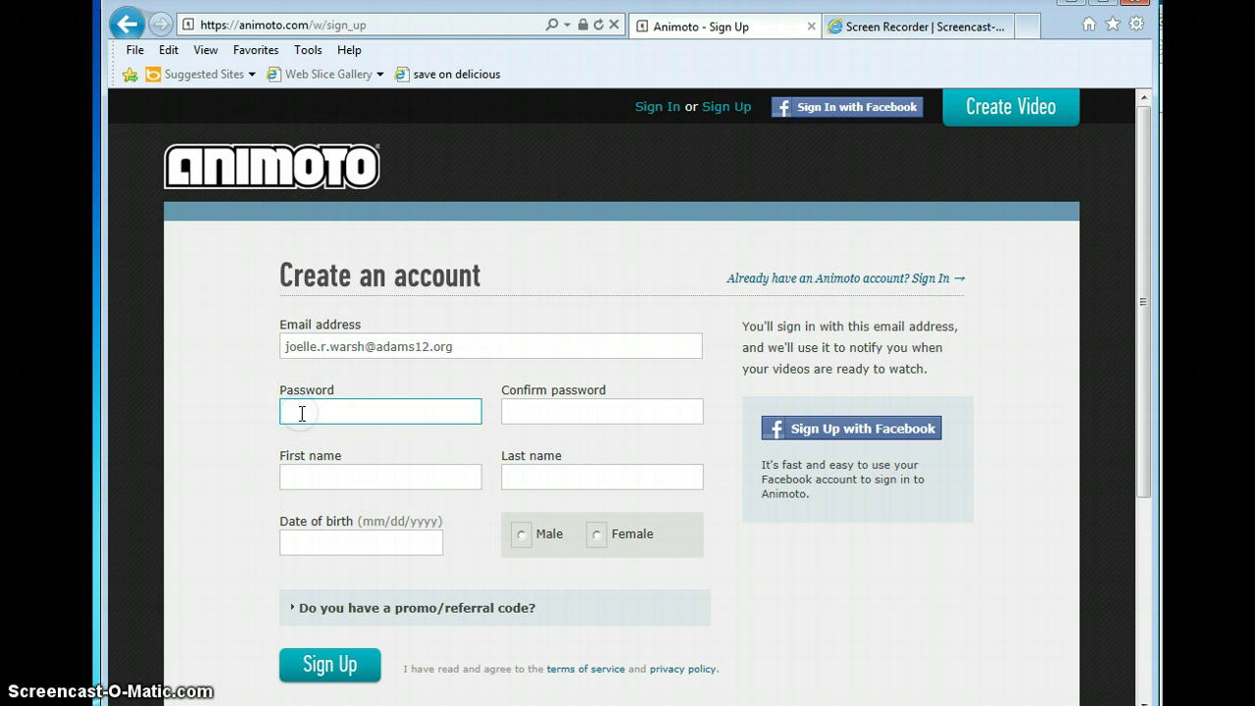
{"action": "type", "text": "•••••"}
{"action": "left_click", "coordinate": [572, 411]}
{"action": "type", "text": "••••"}
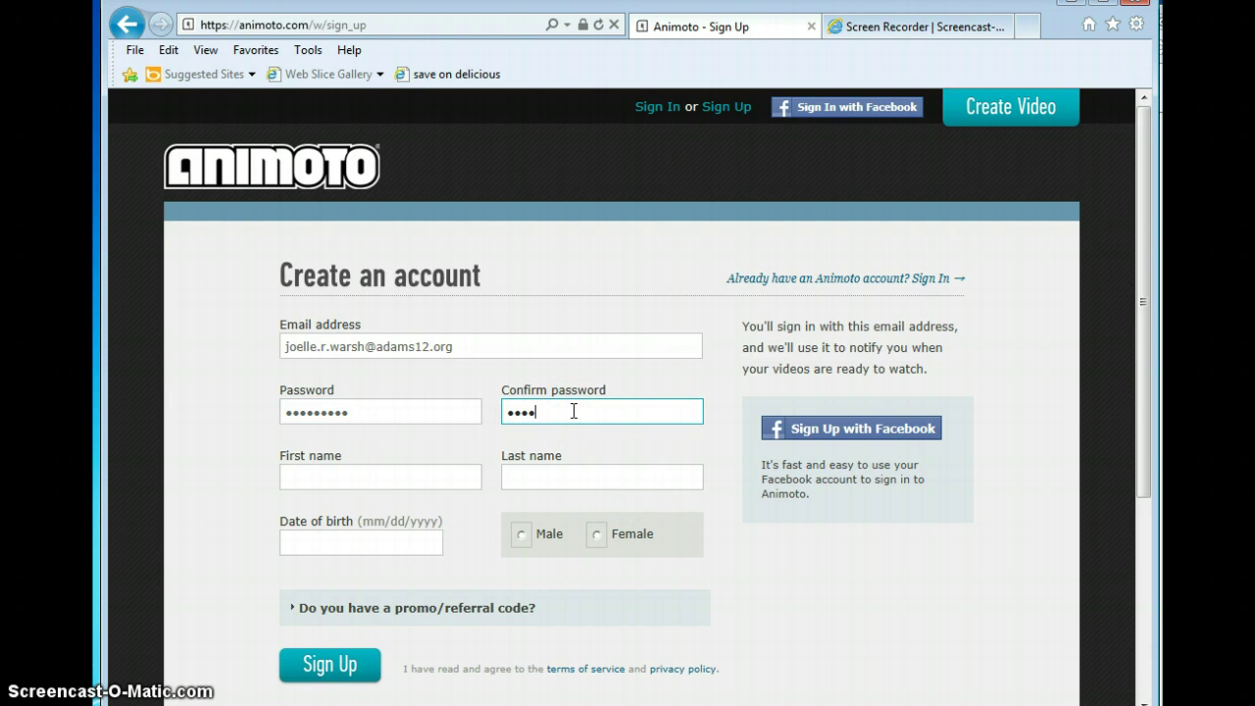
{"action": "left_click", "coordinate": [390, 478]}
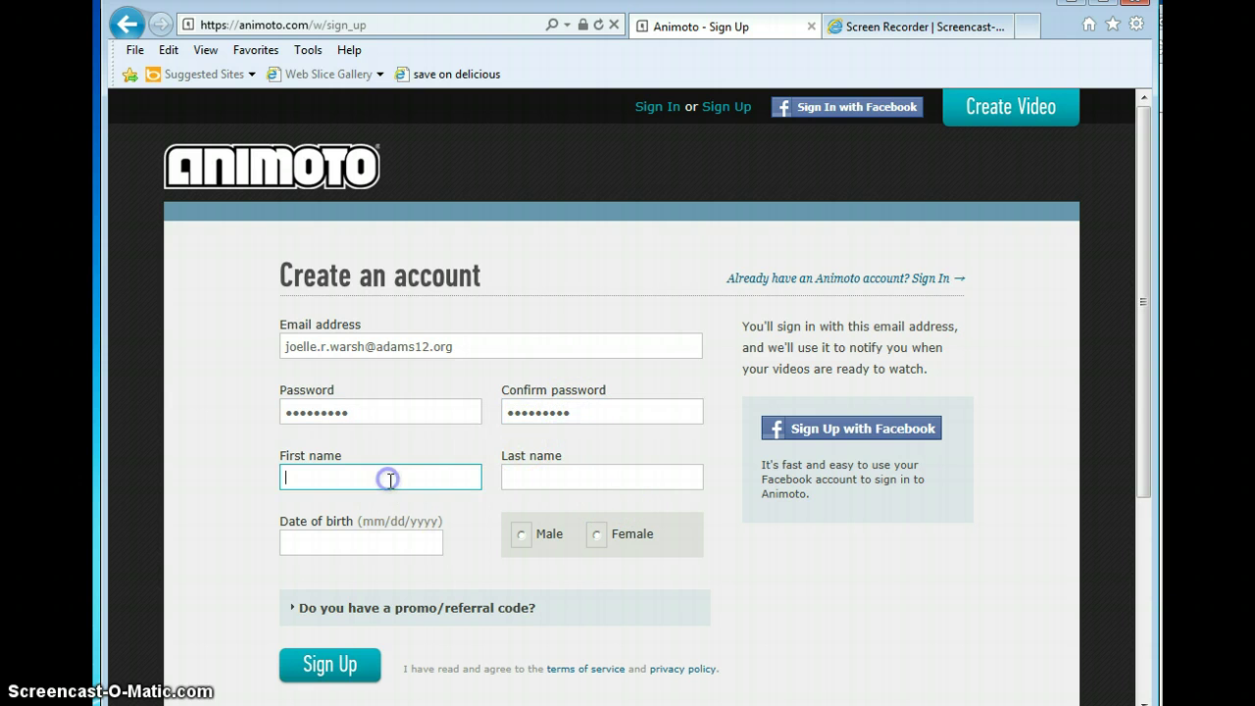
{"action": "key", "text": "Tab"}
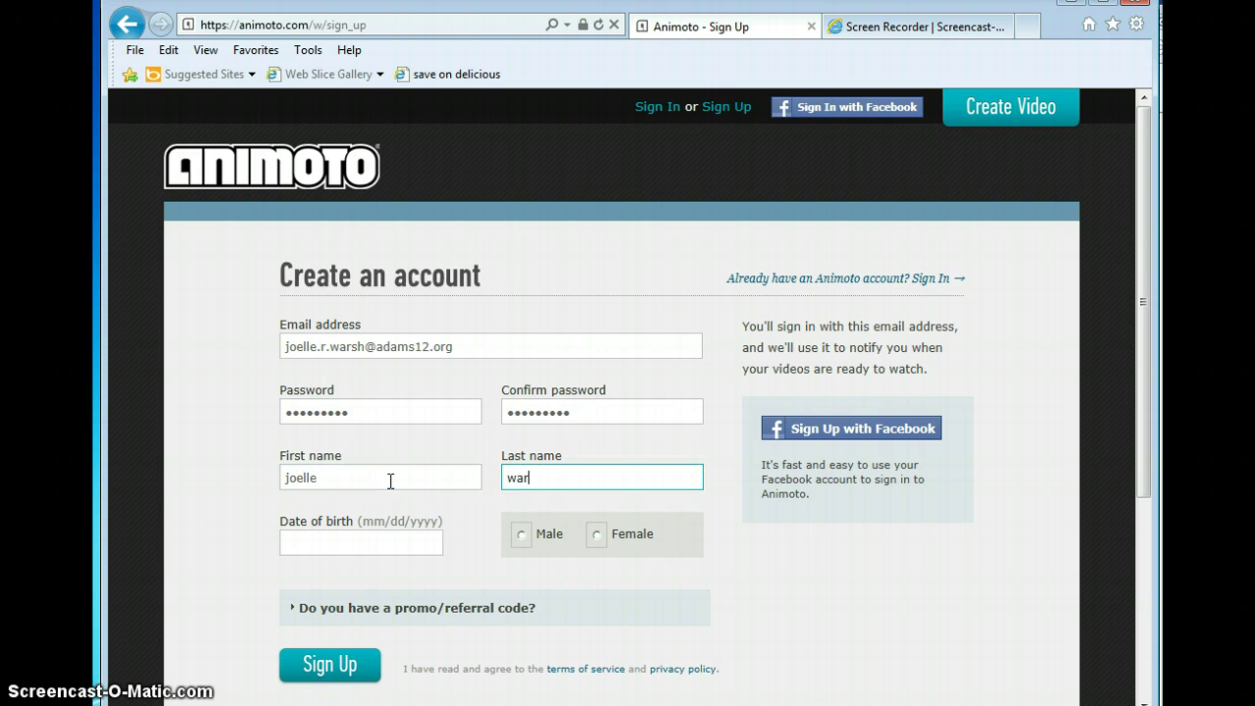
{"action": "left_click", "coordinate": [331, 545]}
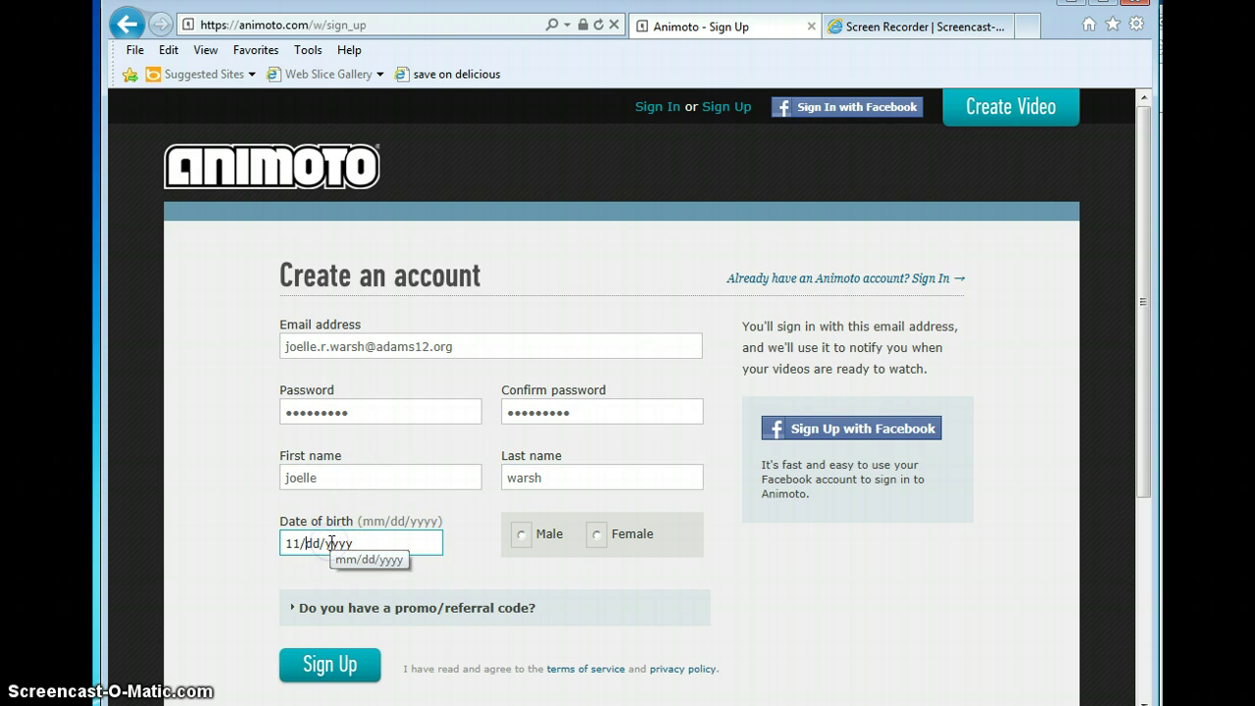
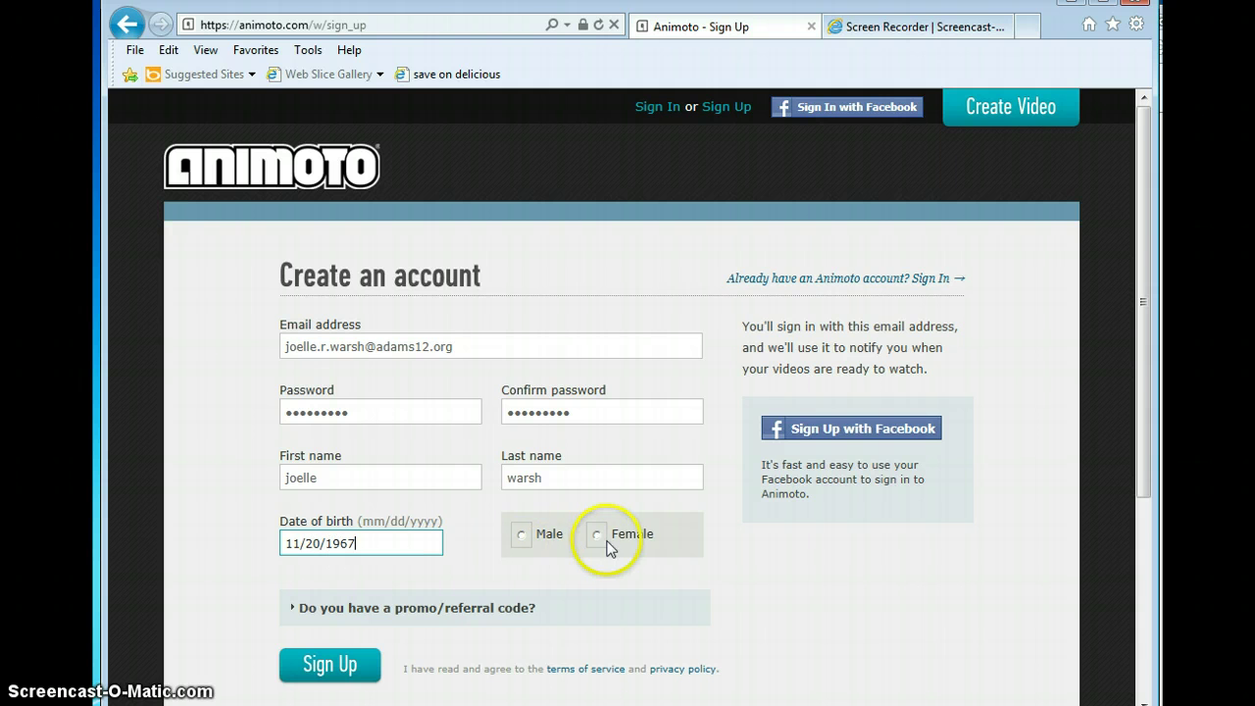
{"action": "left_click", "coordinate": [596, 534]}
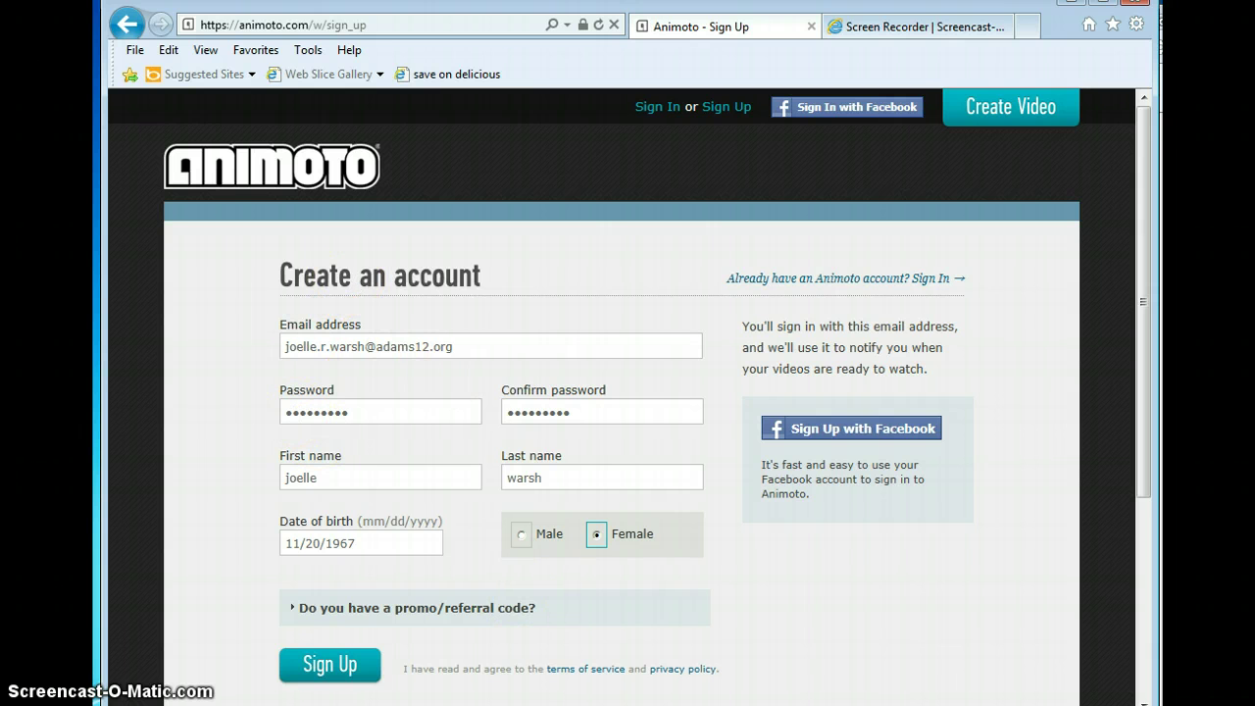
{"action": "left_click", "coordinate": [330, 669]}
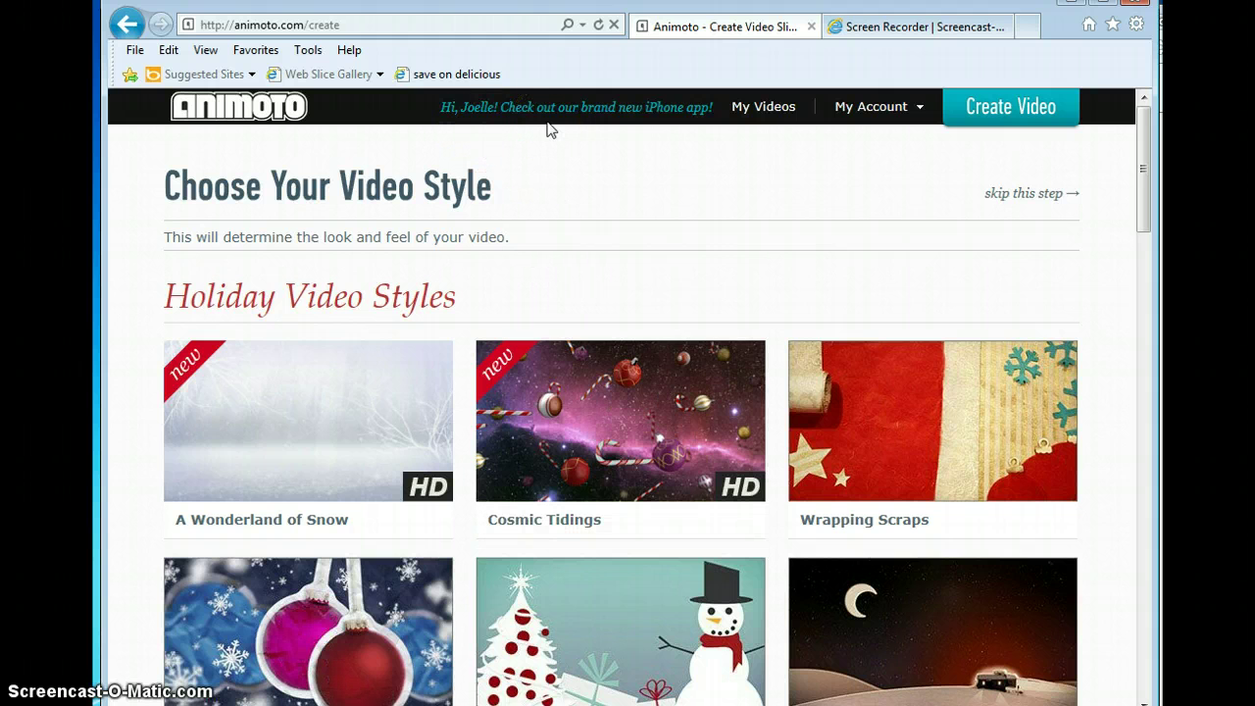
Step: Change the address to animoto.com/education and load the Education page
{"action": "left_click", "coordinate": [359, 23]}
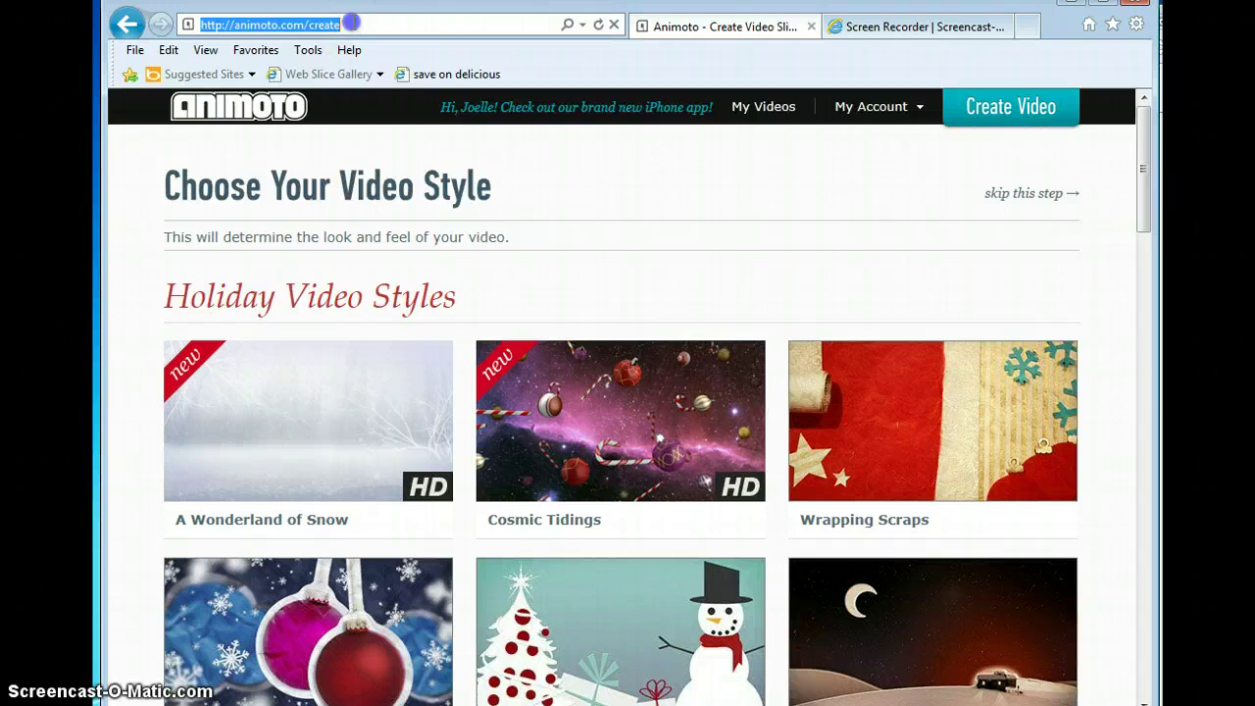
{"action": "left_click", "coordinate": [351, 22]}
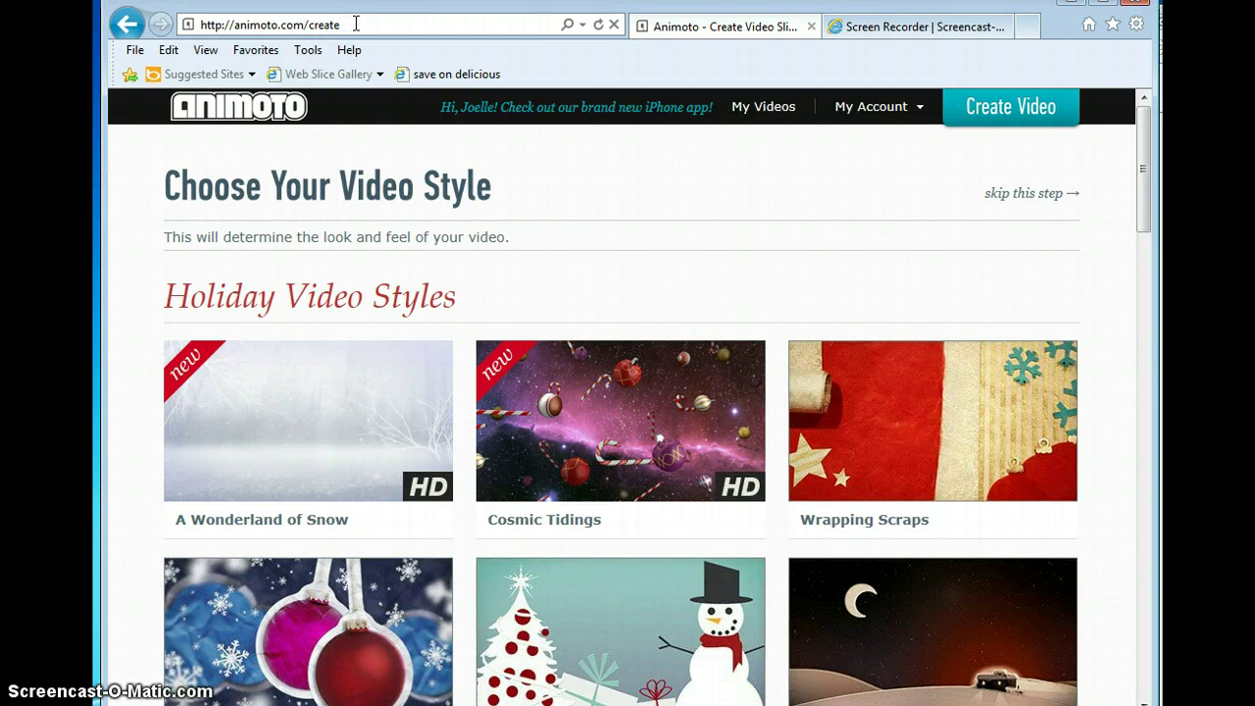
{"action": "key", "text": "BackSpace"}
{"action": "key", "text": "BackSpace"}
{"action": "key", "text": "BackSpace"}
{"action": "key", "text": "BackSpace"}
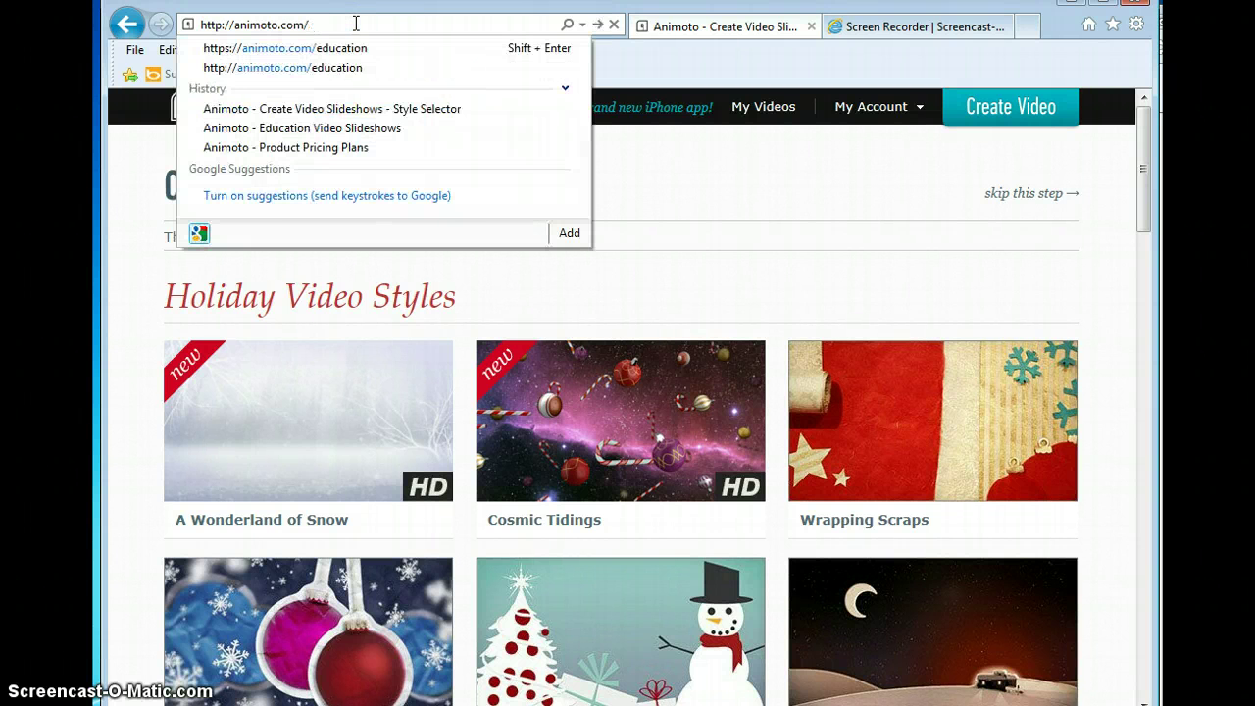
{"action": "type", "text": "education"}
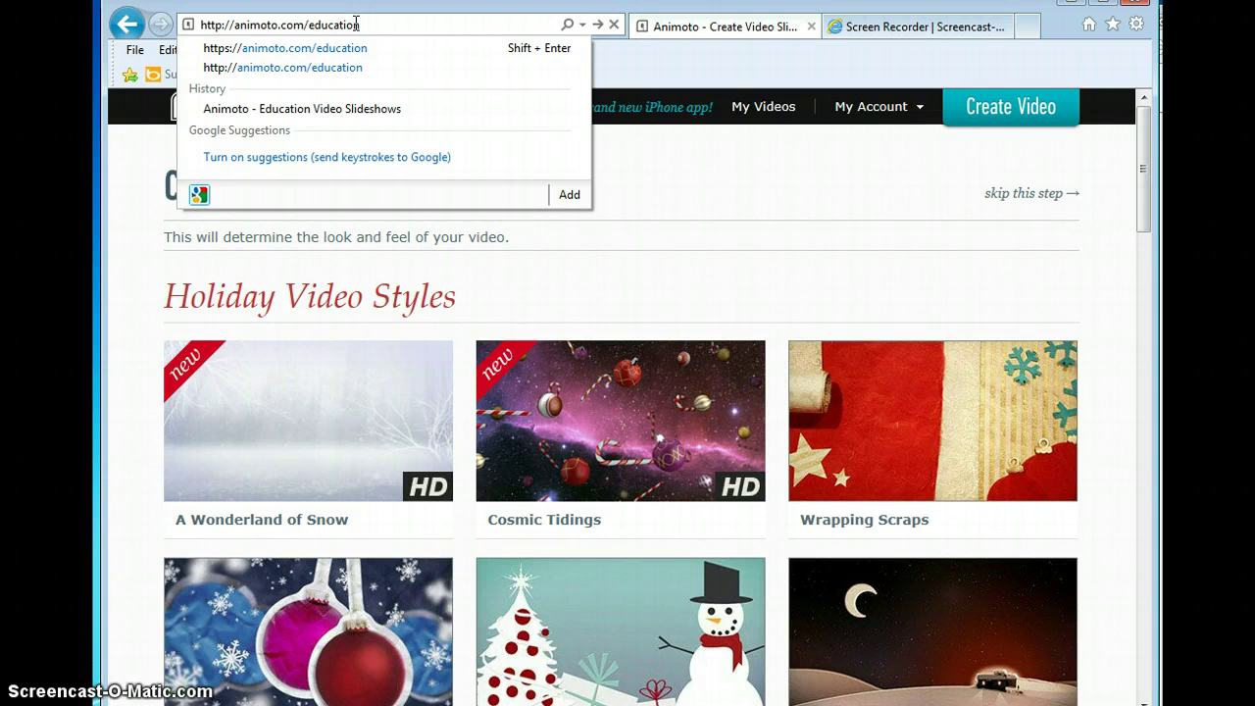
{"action": "left_click_drag", "start_coordinate": [1143, 154], "coordinate": [1121, 623]}
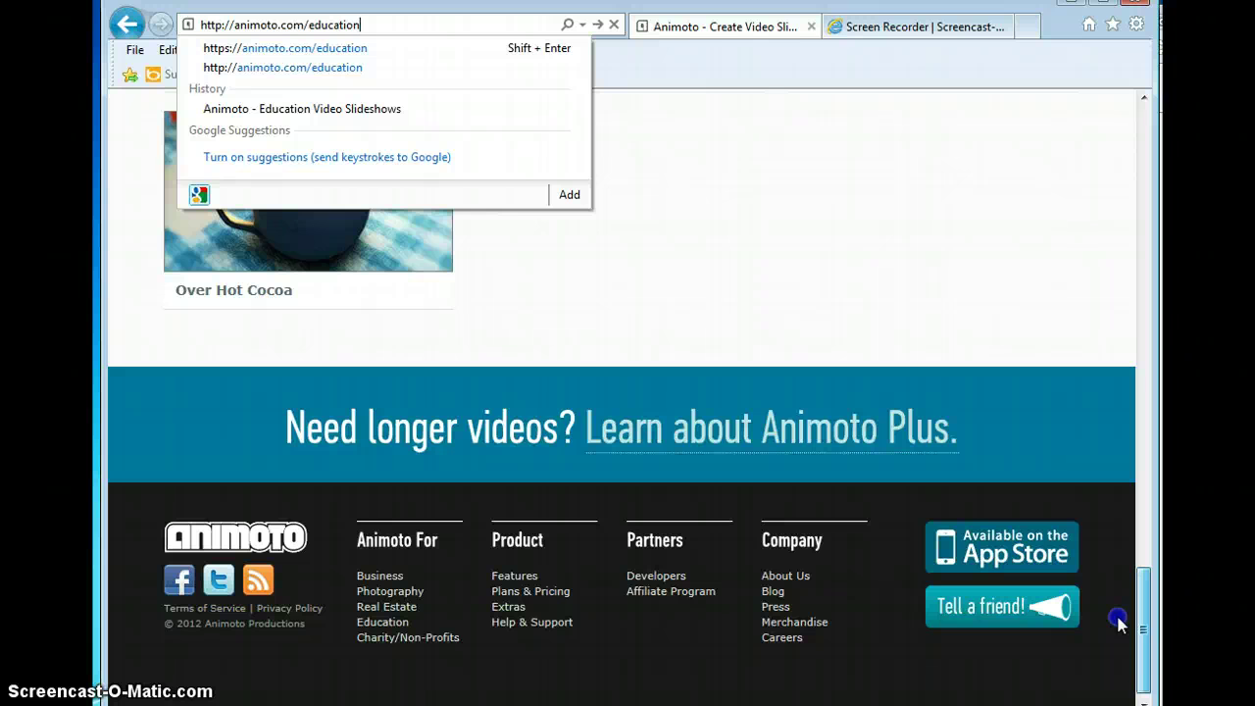
{"action": "left_click", "coordinate": [392, 623]}
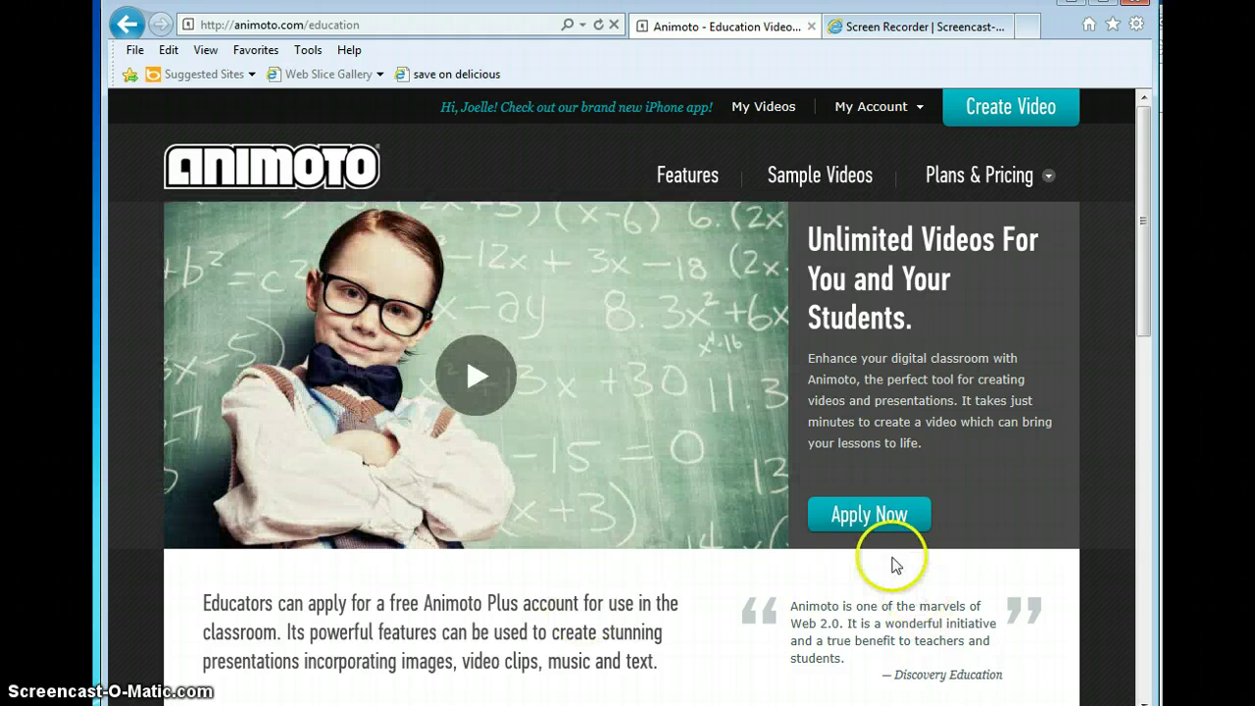
Step: Open the Education Application, enter school ESC and the school email address, and submit it
{"action": "left_click", "coordinate": [872, 517]}
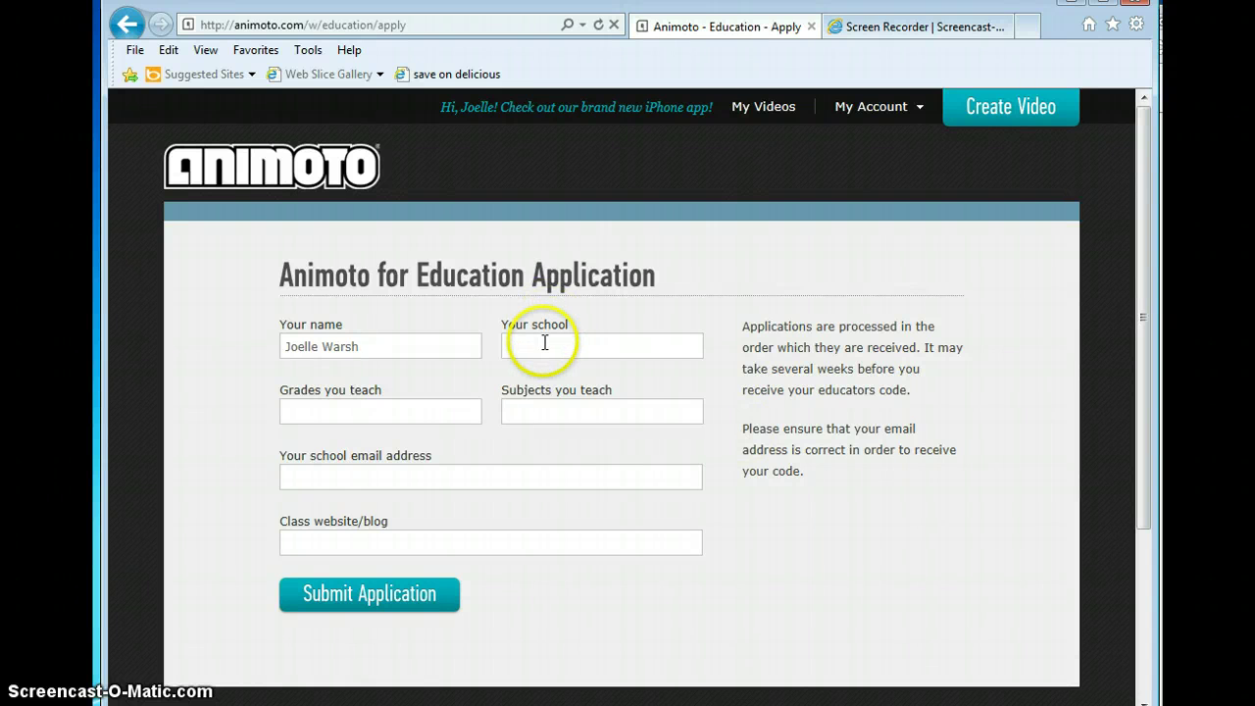
{"action": "left_click", "coordinate": [543, 340]}
{"action": "left_click", "coordinate": [407, 479]}
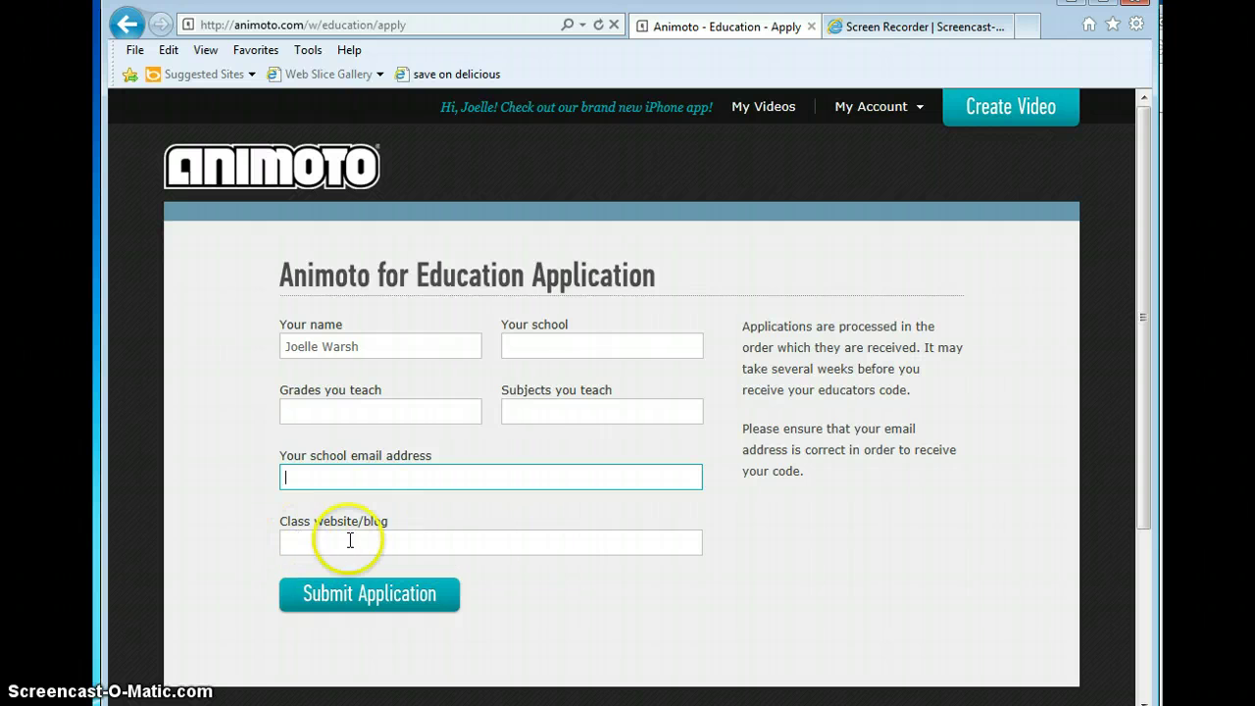
{"action": "left_click", "coordinate": [529, 346]}
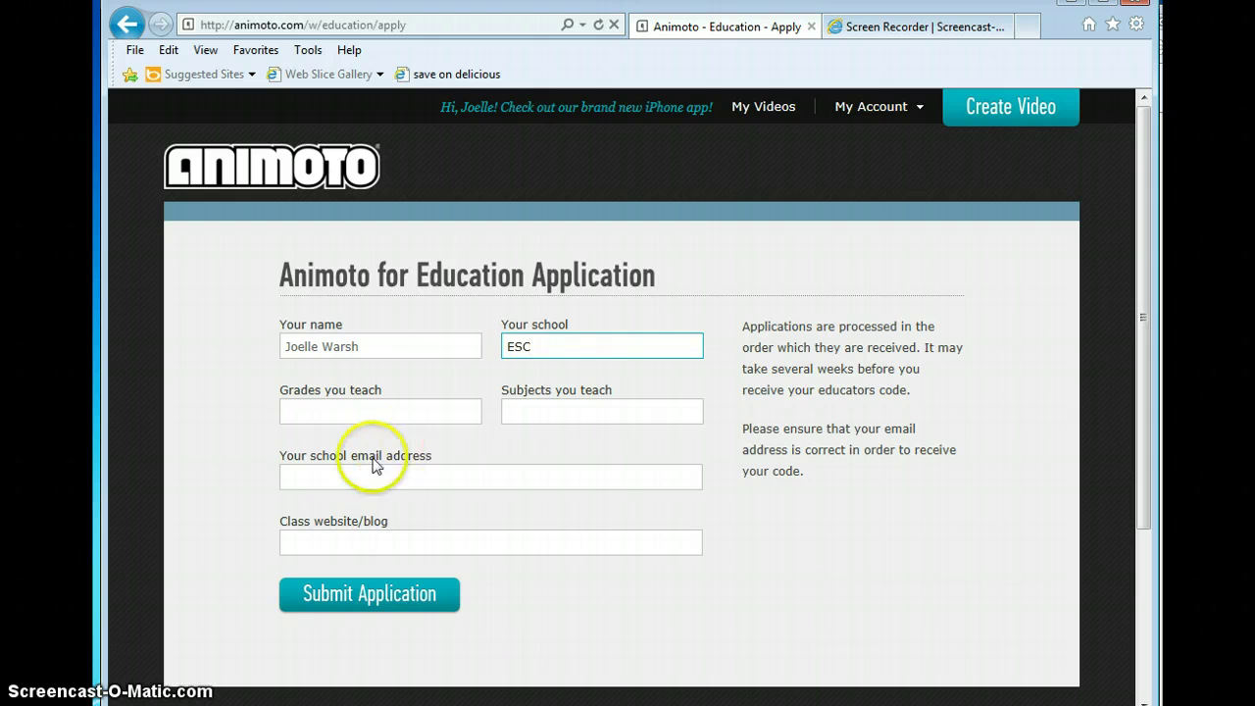
{"action": "left_click", "coordinate": [333, 477]}
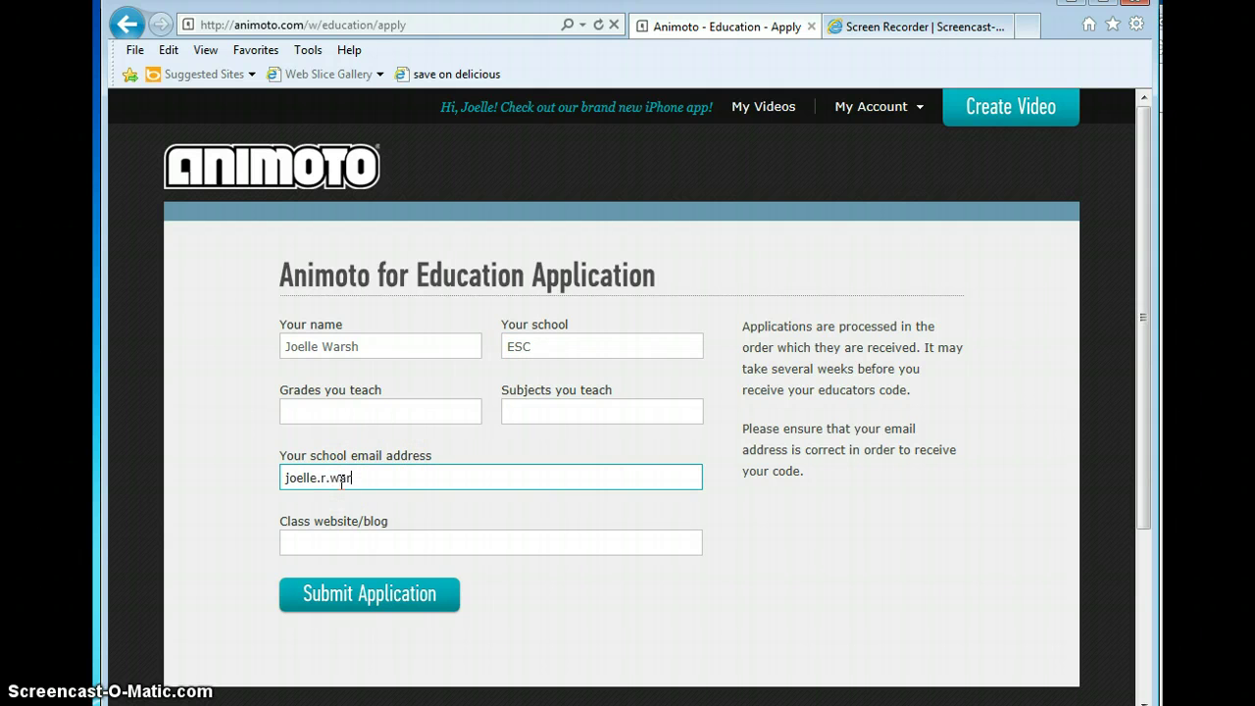
{"action": "left_click", "coordinate": [358, 598]}
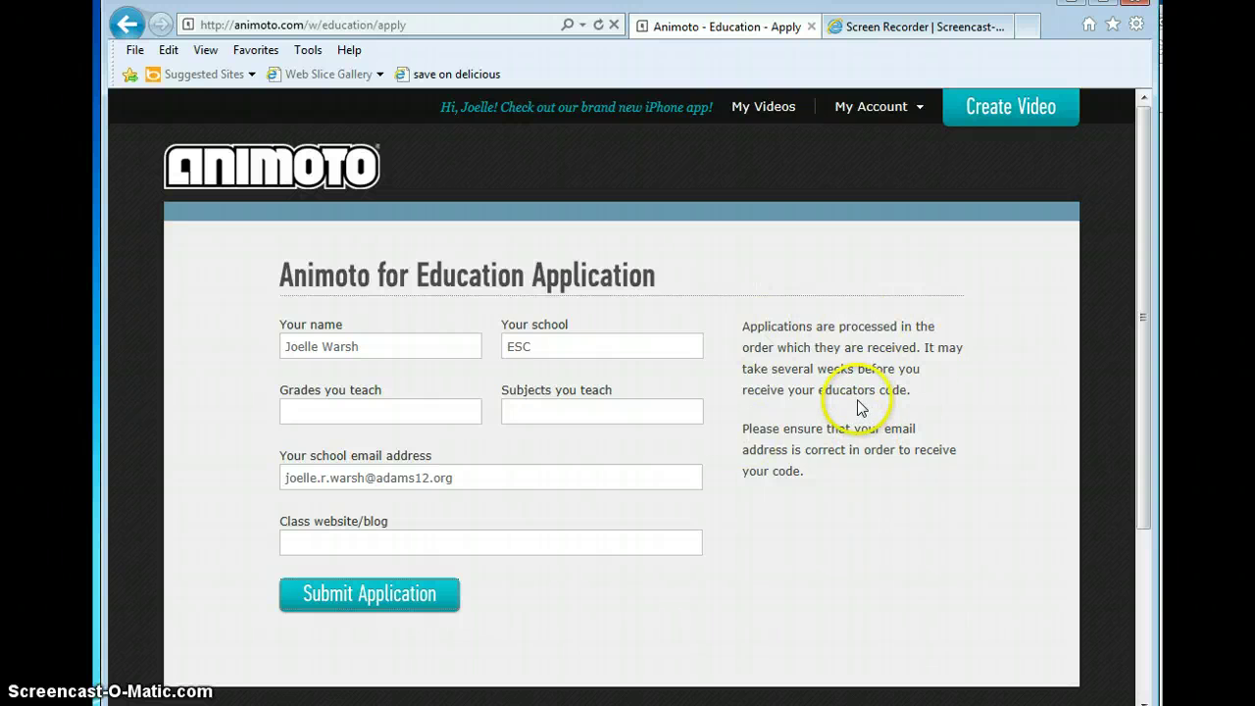
{"action": "left_click", "coordinate": [352, 594]}
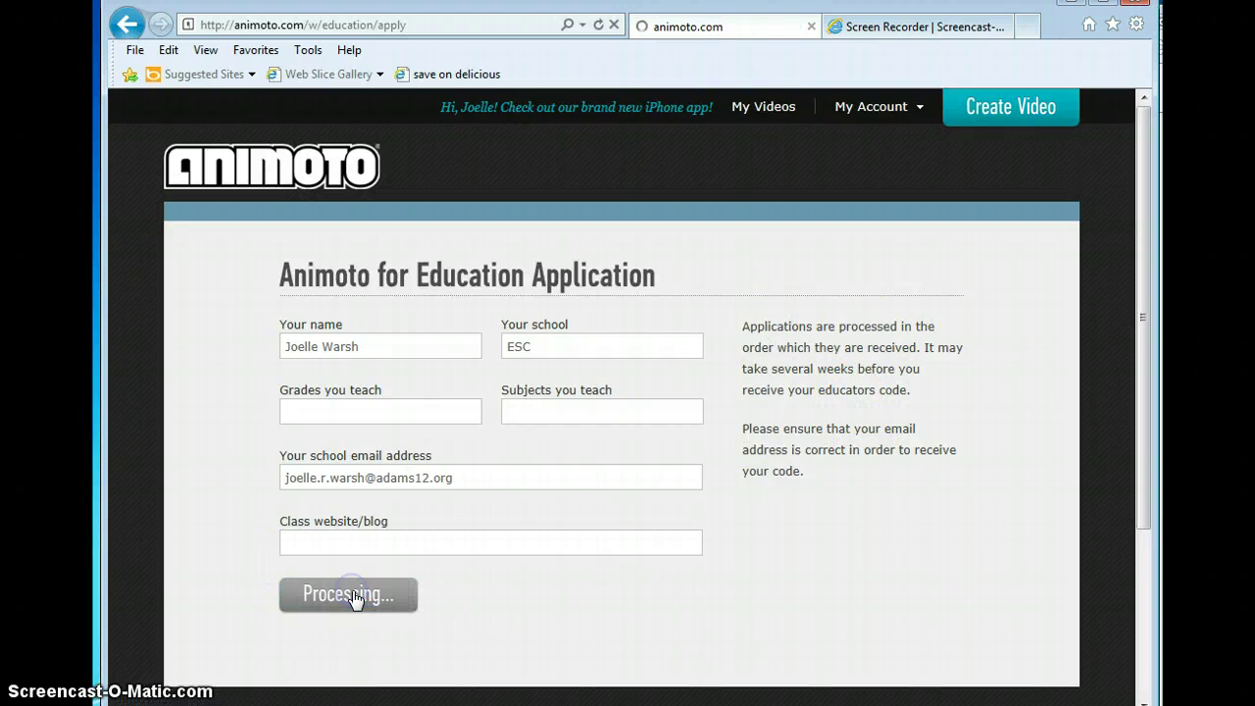